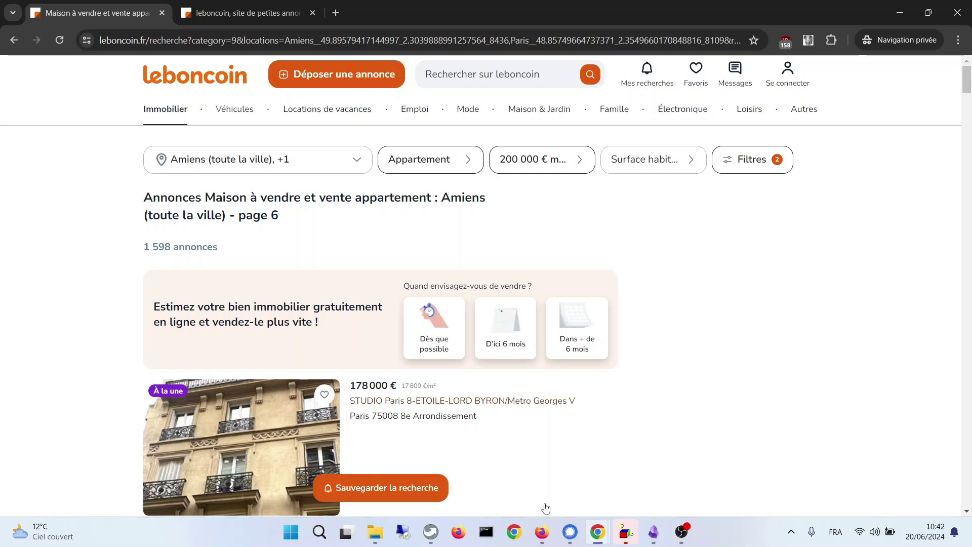
- Look over the ScrapRover home page in Firefox and return to the leboncoin listings in Chrome
left_click(541, 531)
scroll(668, 175, "up", 5)
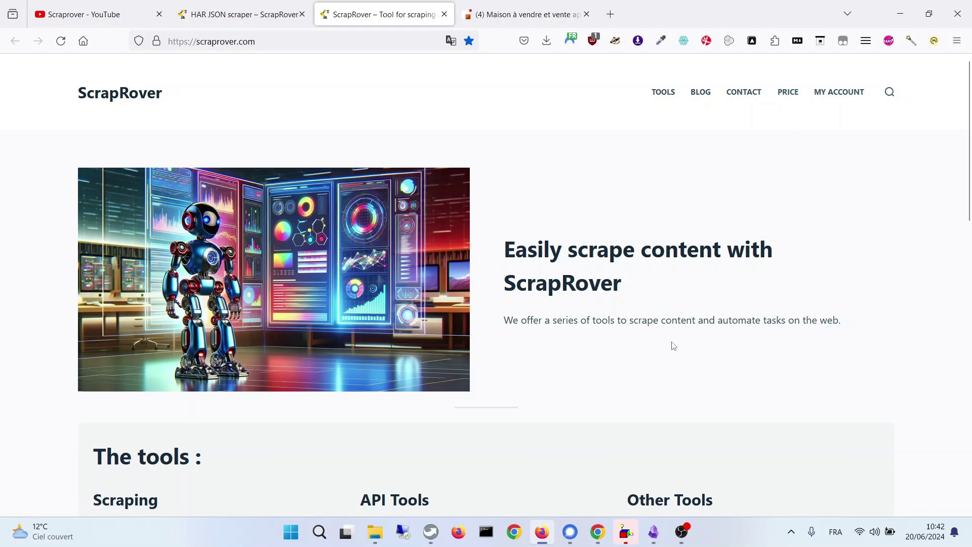
key("alt+Tab")
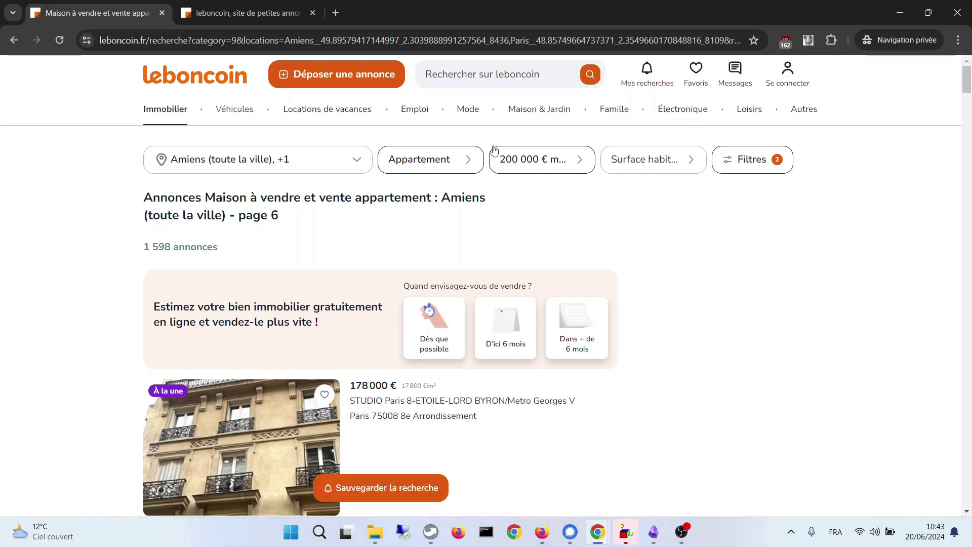
- Go to page 2 of the leboncoin apartment listings and browse its results
key("End")
left_click(241, 449)
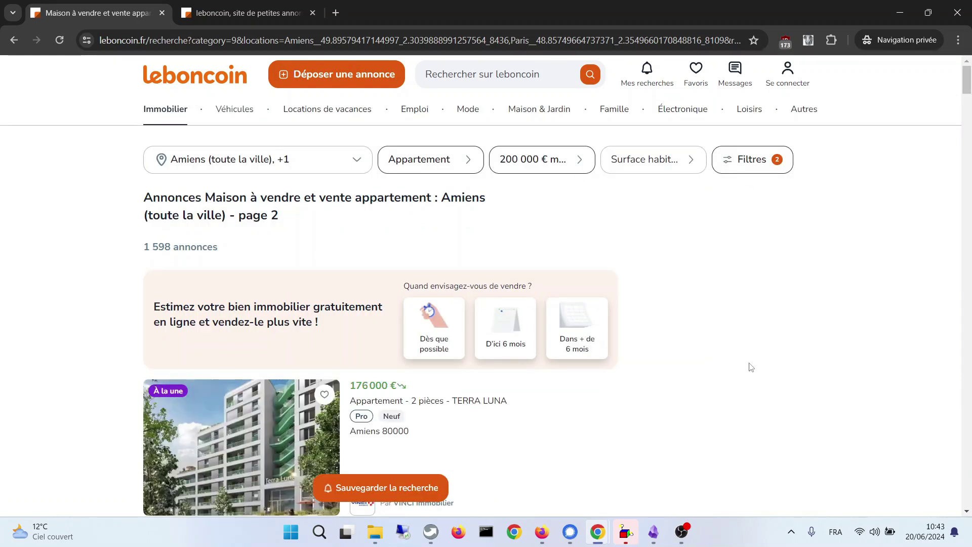
scroll(751, 367, "down", 15)
left_click_drag(965, 147, 970, 117)
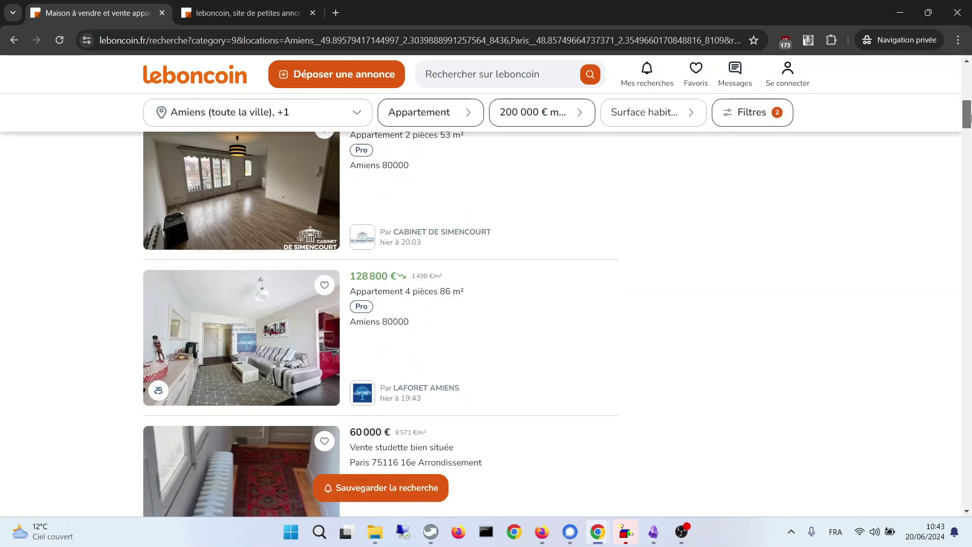
- Open the developer tools for the leboncoin listings page and show the Network monitor
right_click(769, 311)
scroll(656, 202, "down", 1)
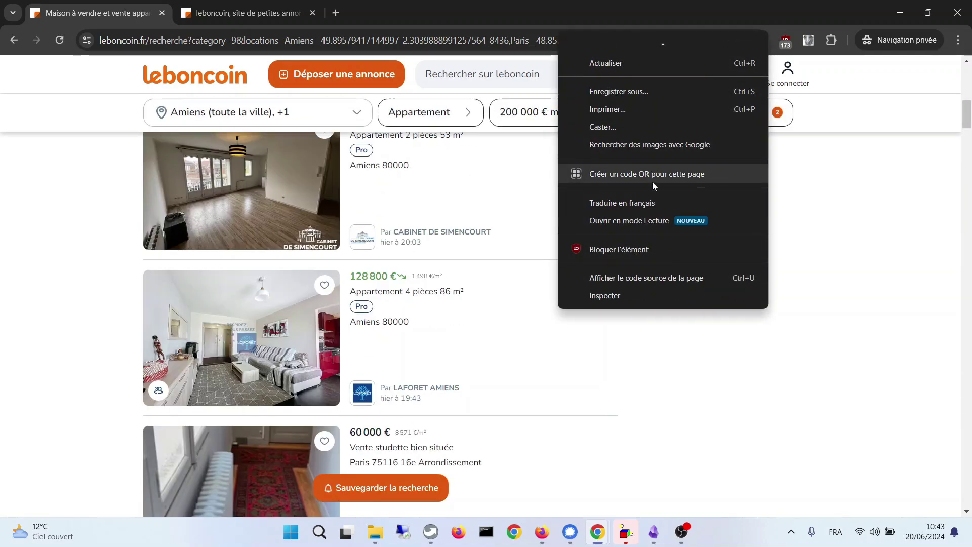
left_click(617, 297)
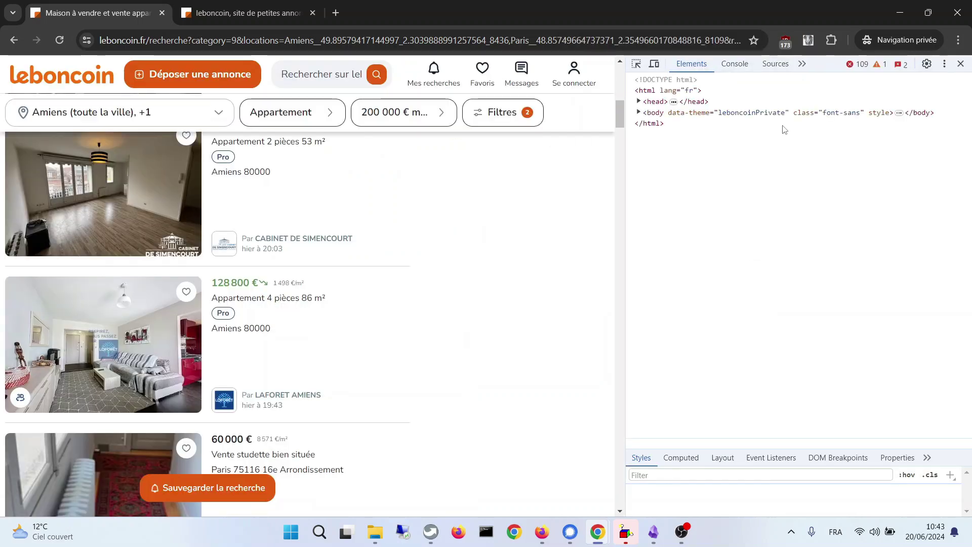
left_click(804, 65)
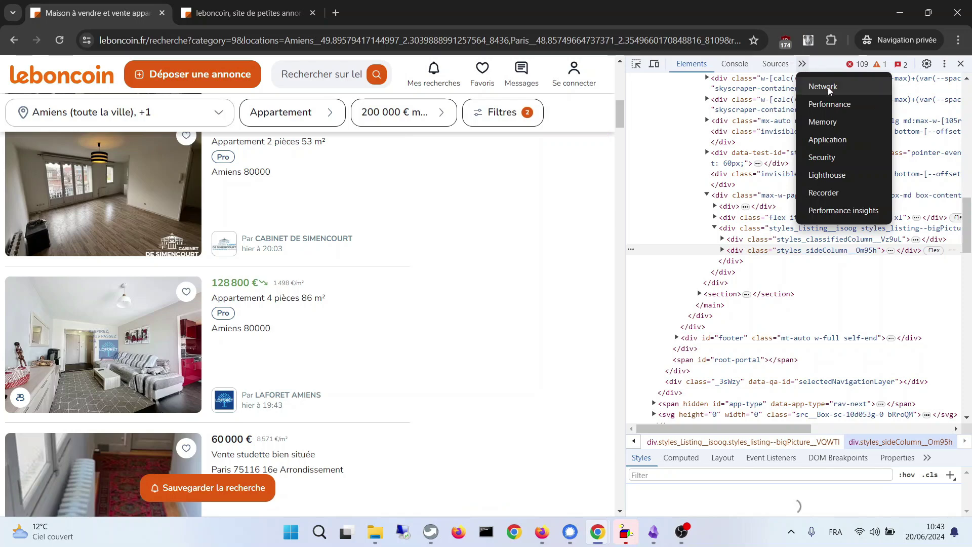
left_click(820, 88)
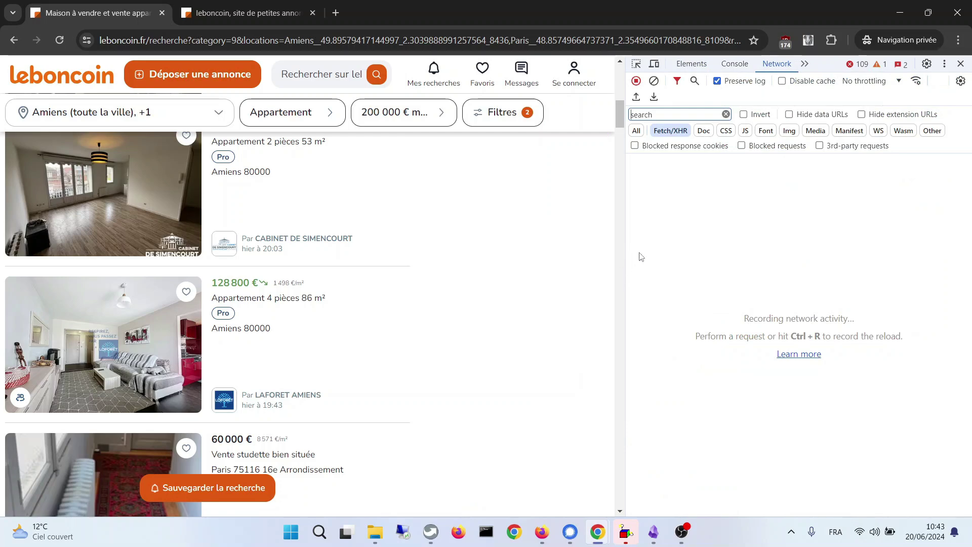
- Switch to Firefox, view the Network monitor and its settings for the ScrapRover page, and return to leboncoin in Chrome
left_click(542, 531)
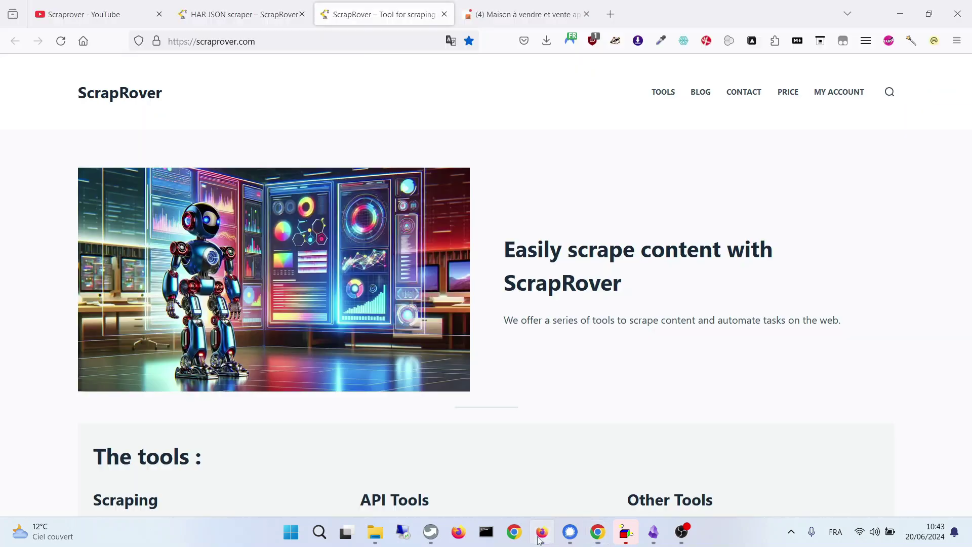
right_click(833, 229)
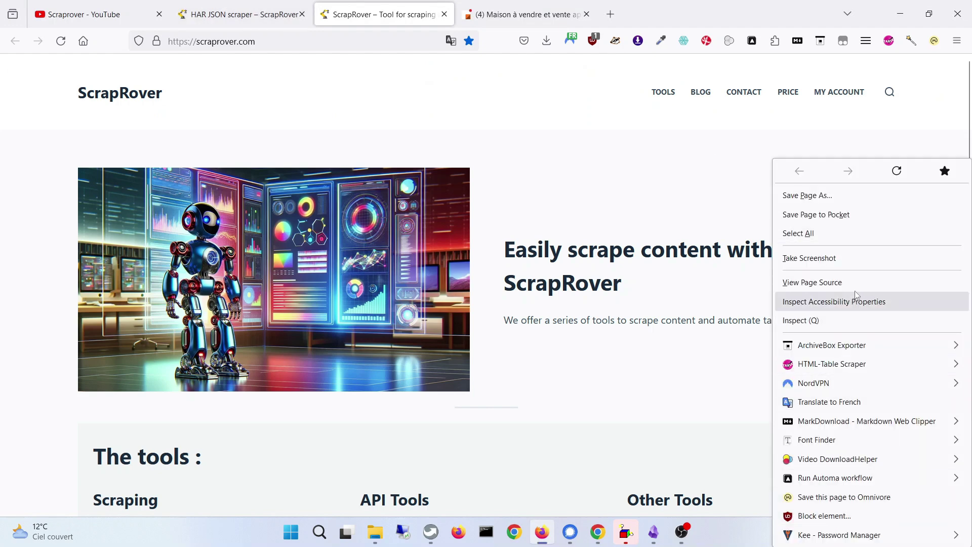
left_click(816, 320)
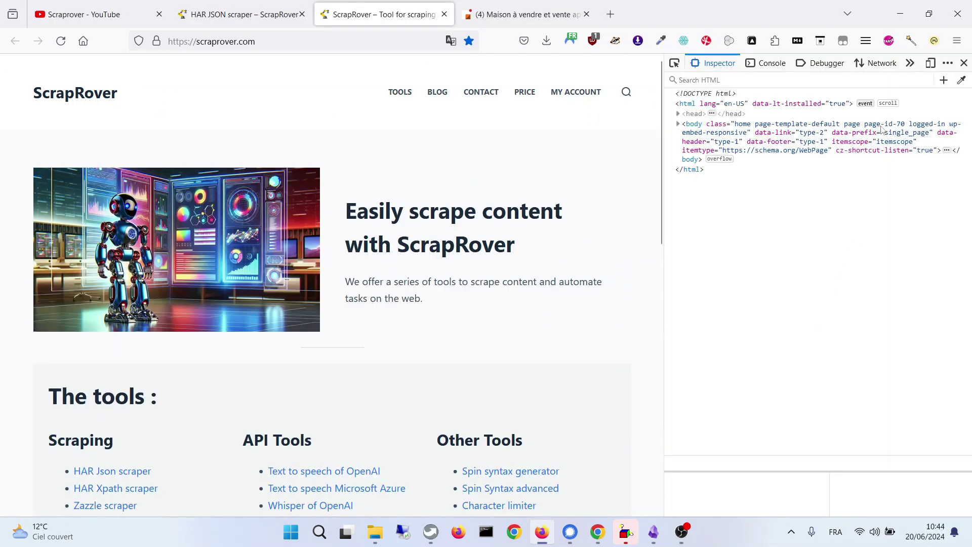
left_click(884, 63)
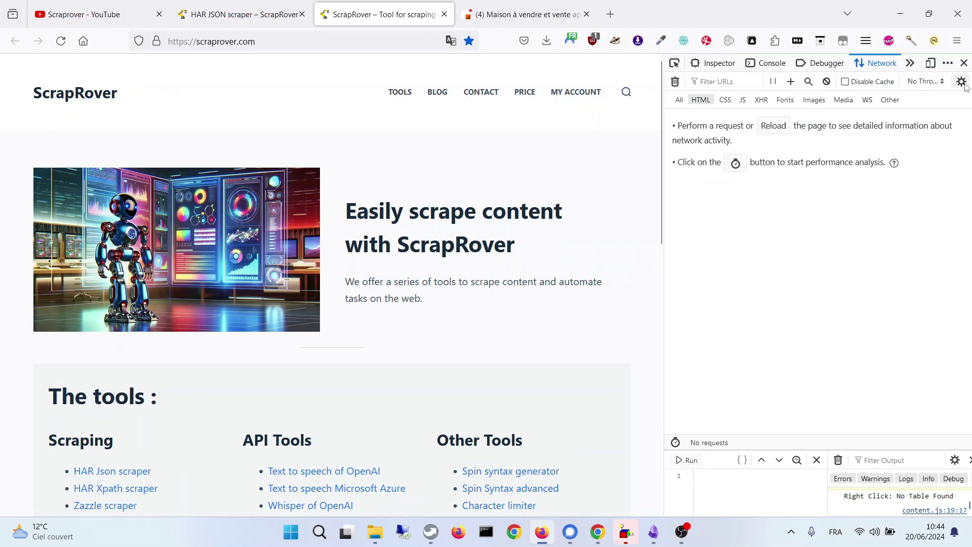
left_click(962, 82)
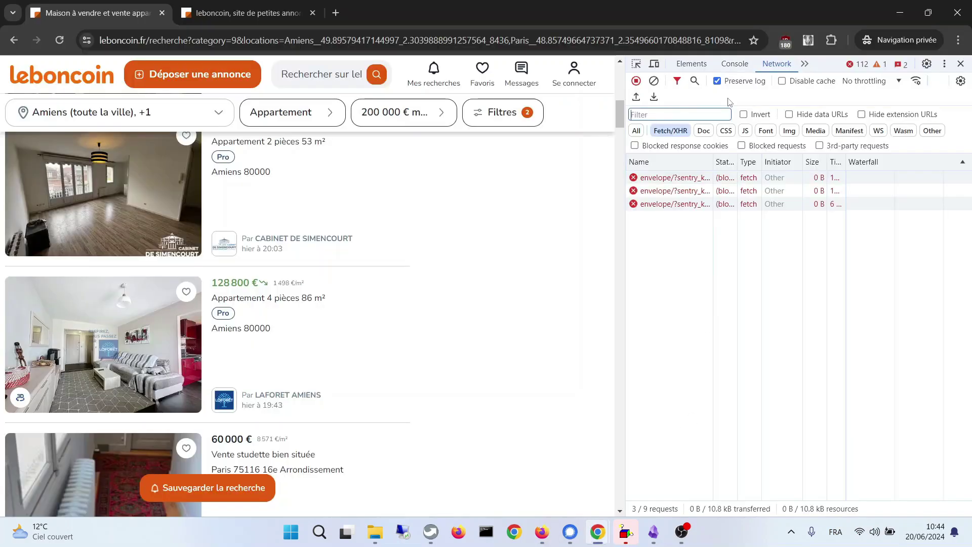
key("alt+Tab")
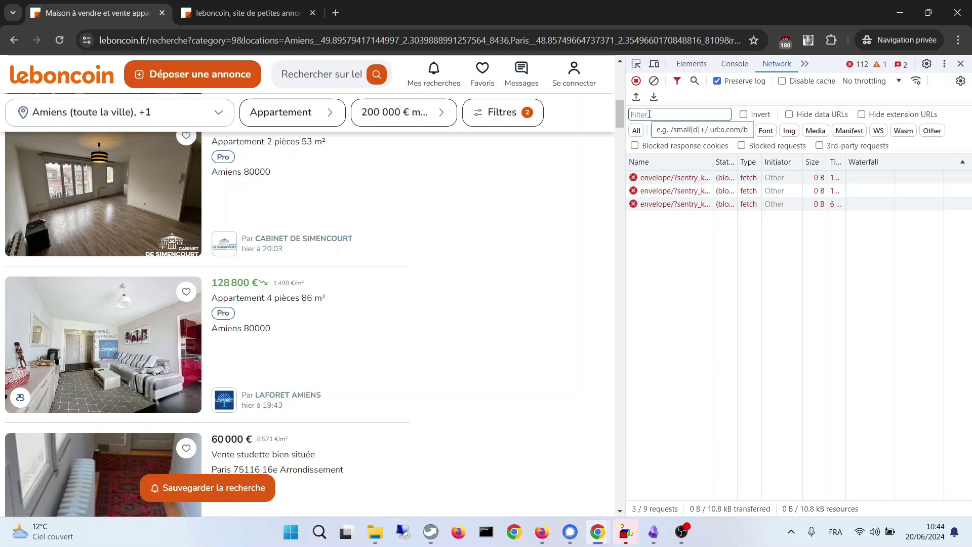
- Filter the network requests by "search" and load page 1 of the leboncoin listings to capture its requests
type("search")
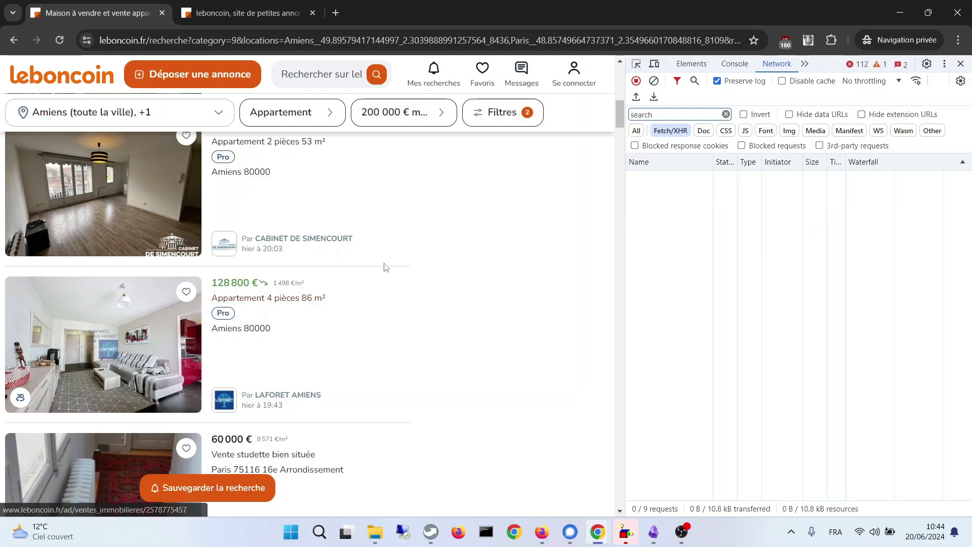
scroll(385, 267, "up", 5)
scroll(385, 266, "down", 20)
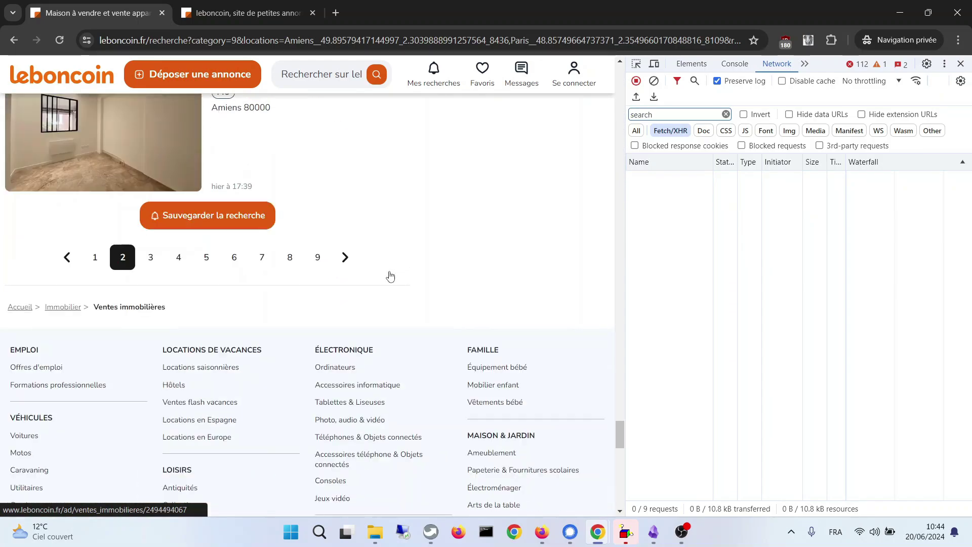
scroll(390, 276, "up", 4)
left_click(95, 259)
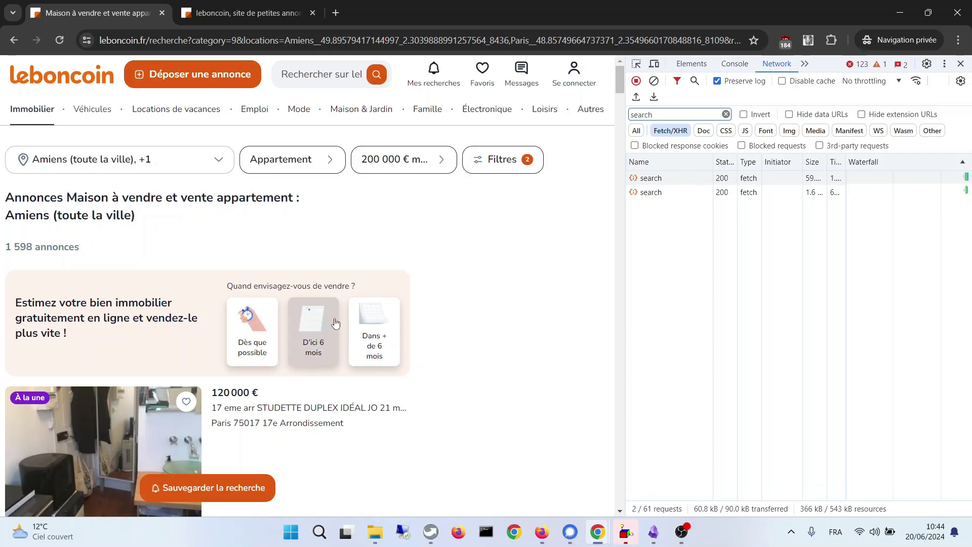
- Load pages 2, 3 and 4 of the leboncoin listings in order to record their search requests
scroll(343, 347, "down", 3)
scroll(344, 347, "down", 20)
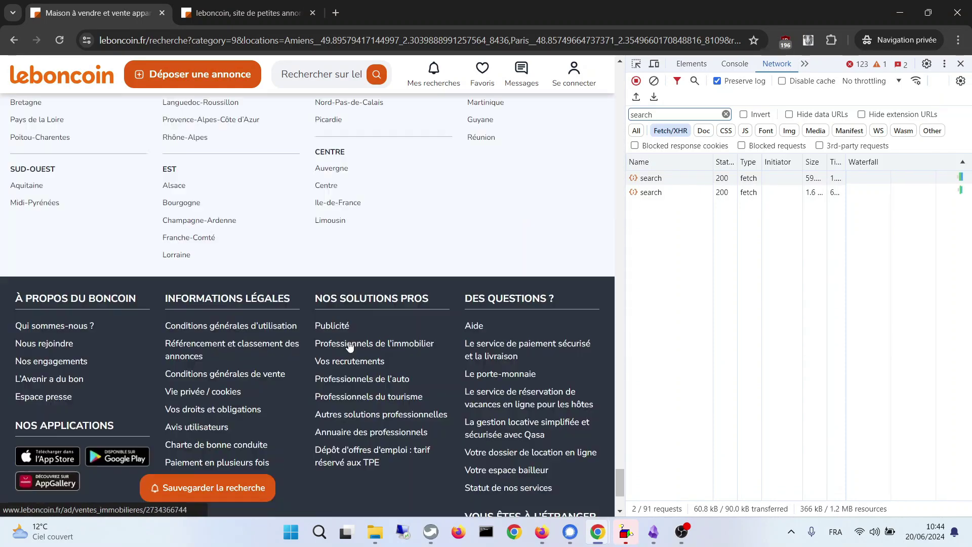
scroll(238, 314, "up", 10)
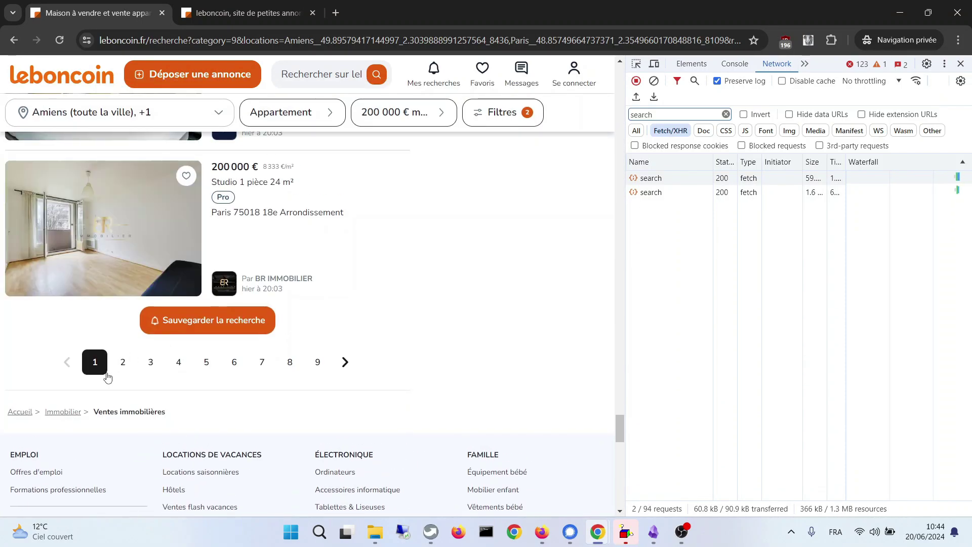
left_click(123, 362)
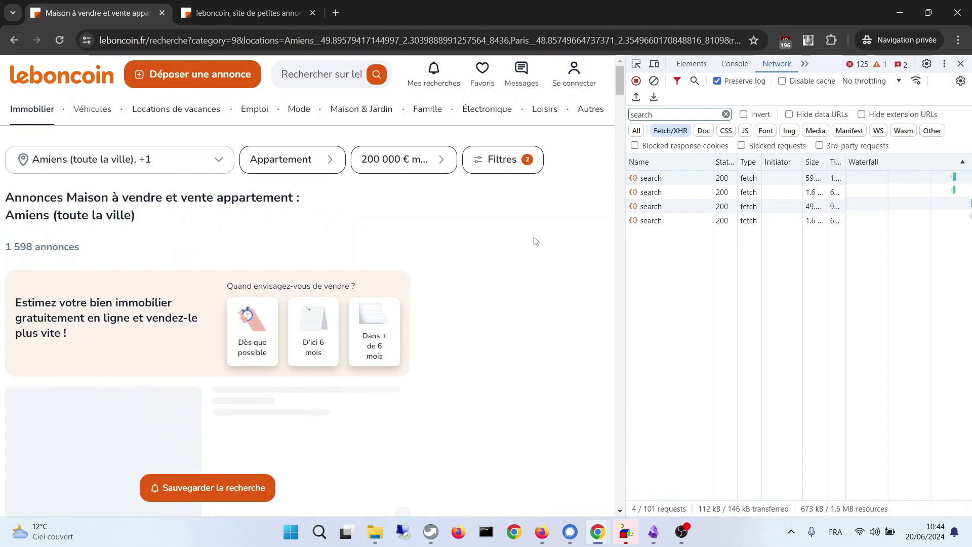
left_click_drag(621, 81, 619, 430)
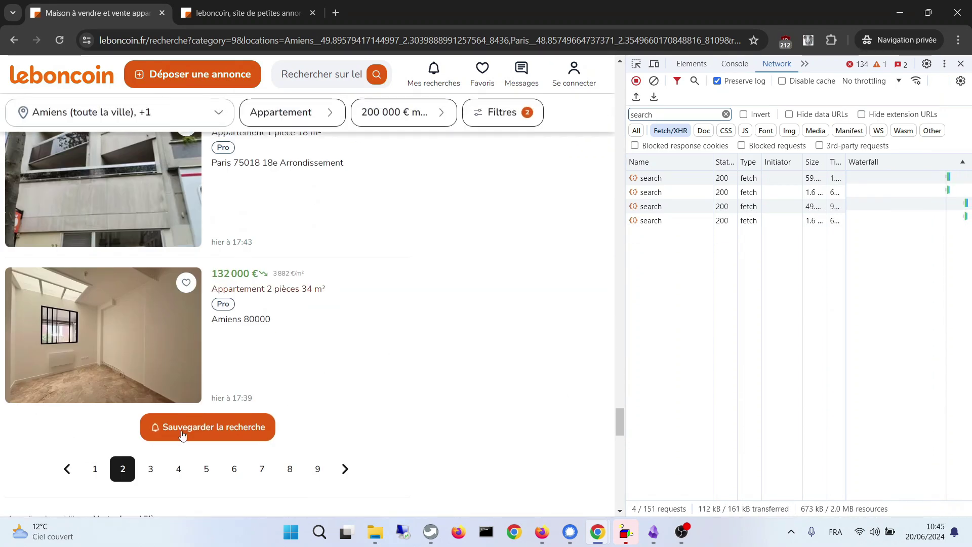
left_click(151, 470)
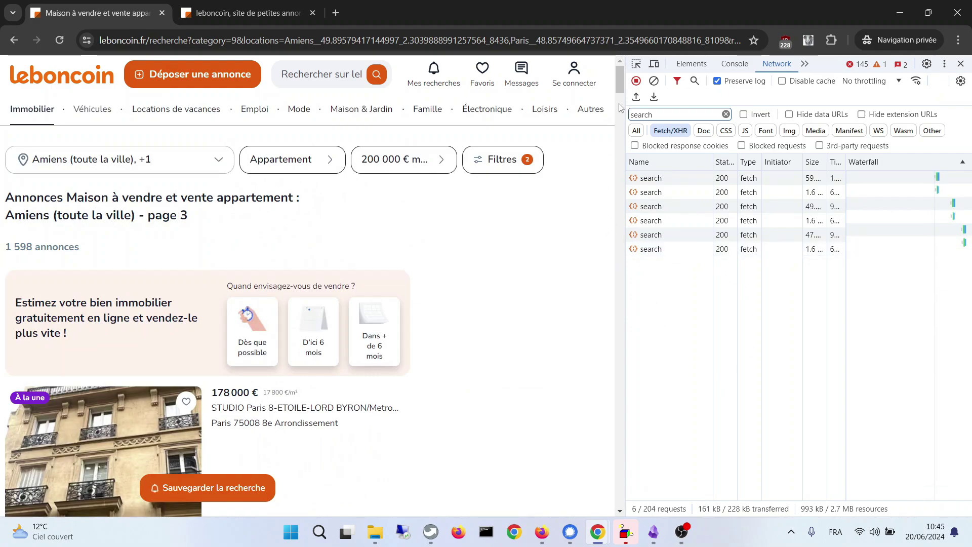
left_click_drag(622, 87, 619, 471)
scroll(408, 330, "up", 5)
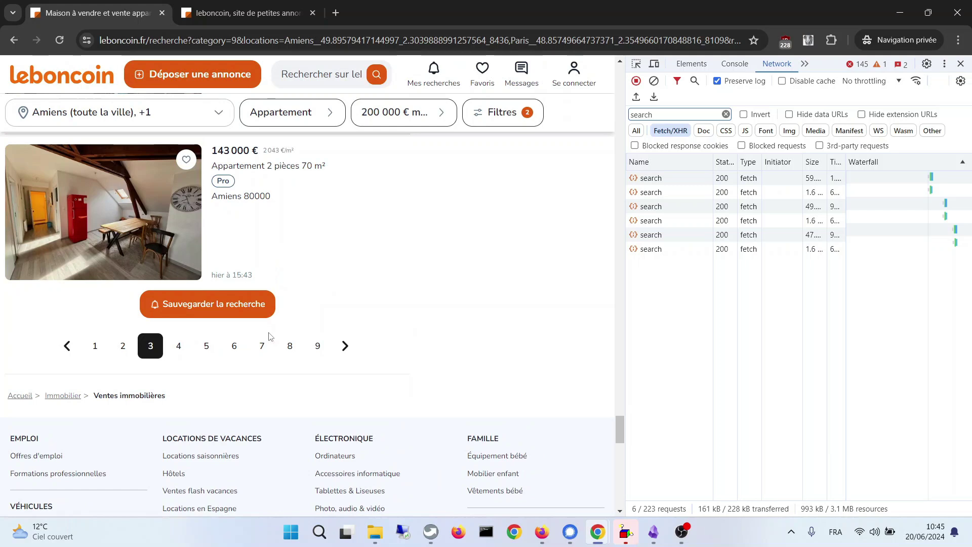
left_click(177, 348)
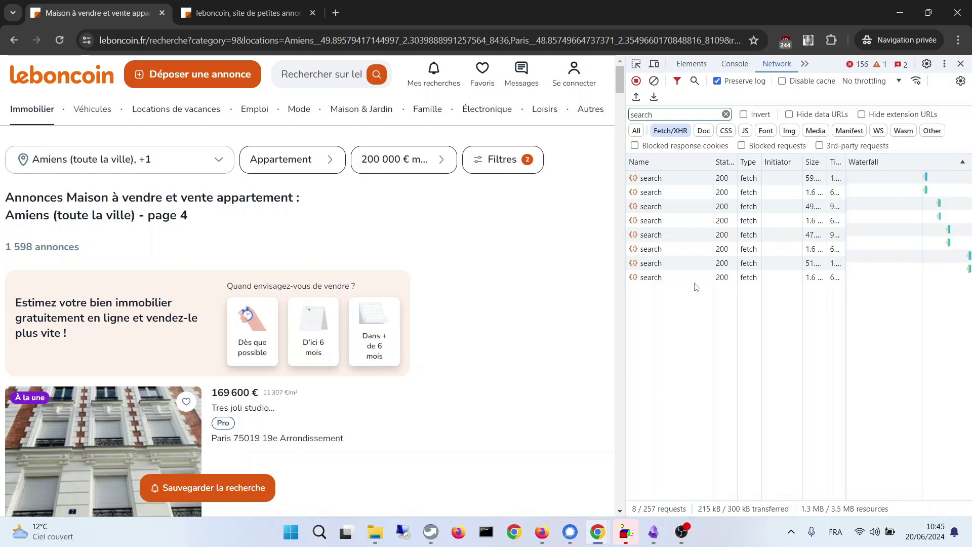
left_click(654, 97)
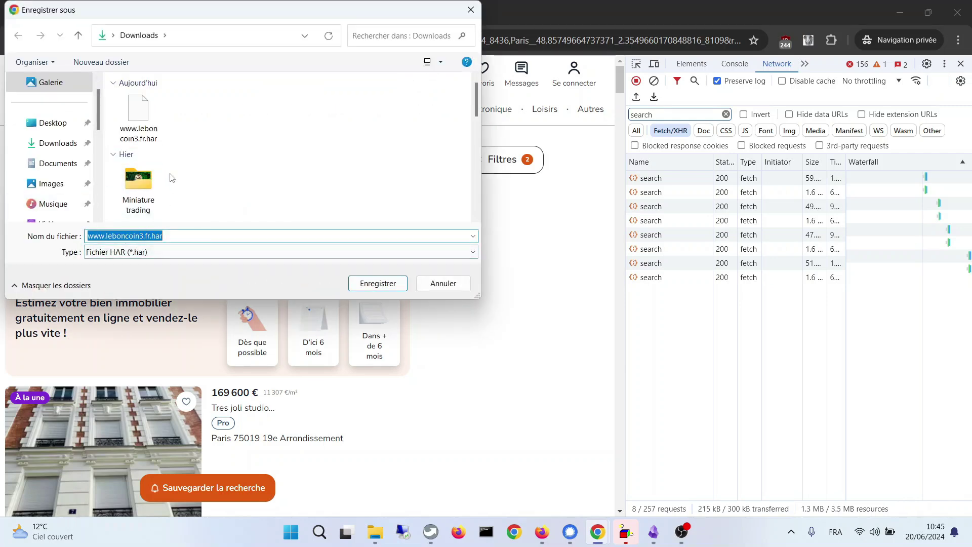
left_click(144, 115)
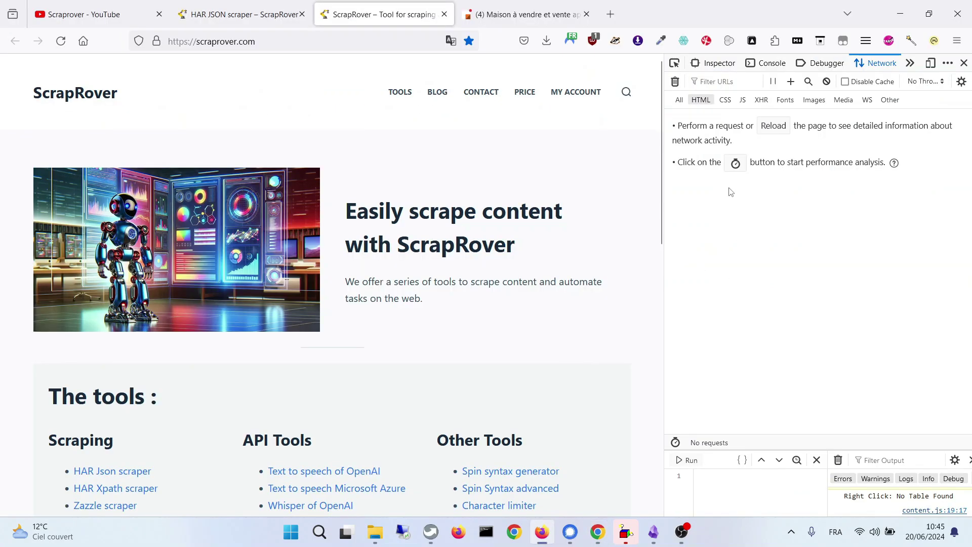
- Examine the HAR saving options in Firefox's network settings on the ScrapRover page, and close the developer tools
scroll(581, 201, "down", 15)
scroll(495, 301, "up", 15)
left_click(962, 82)
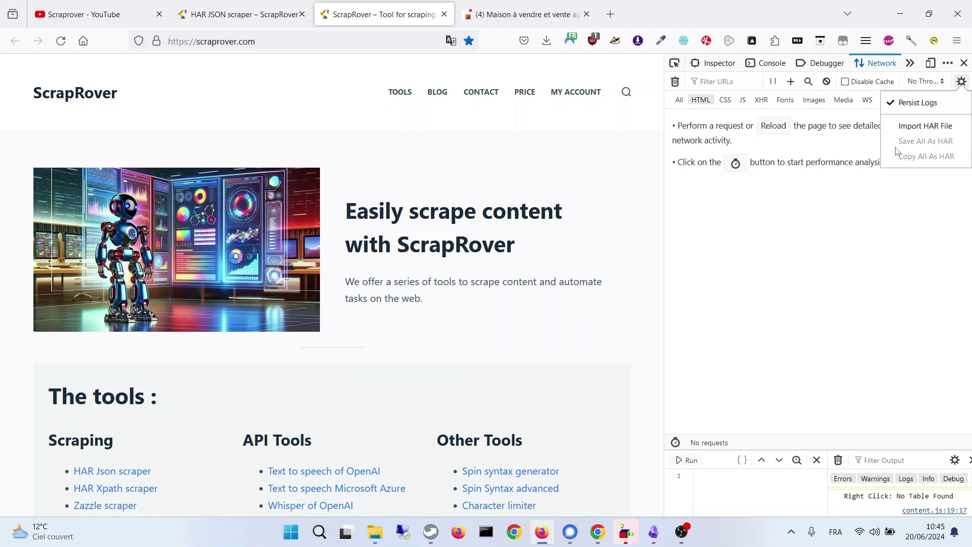
key("F12")
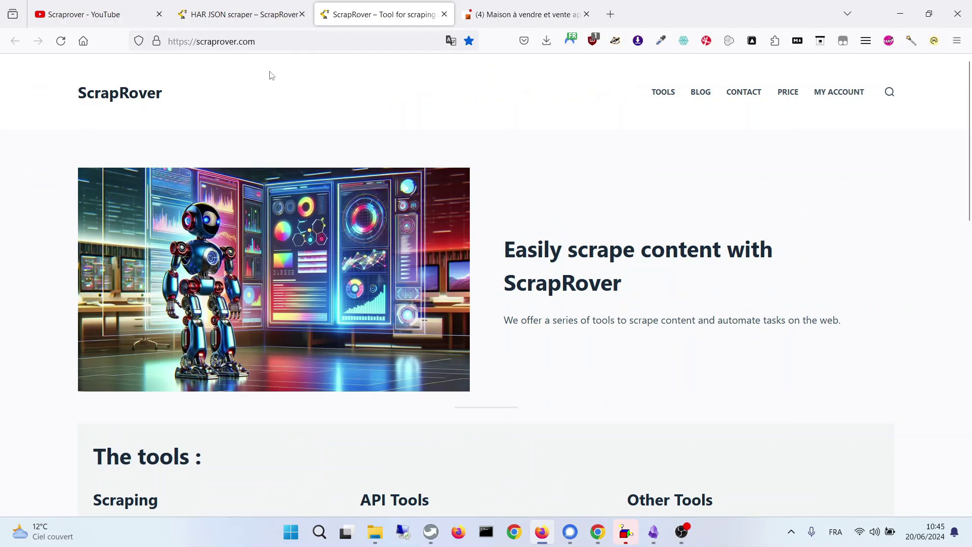
- Open the HAR Json scraper from ScrapRover's list of scraping tools
scroll(487, 222, "down", 3)
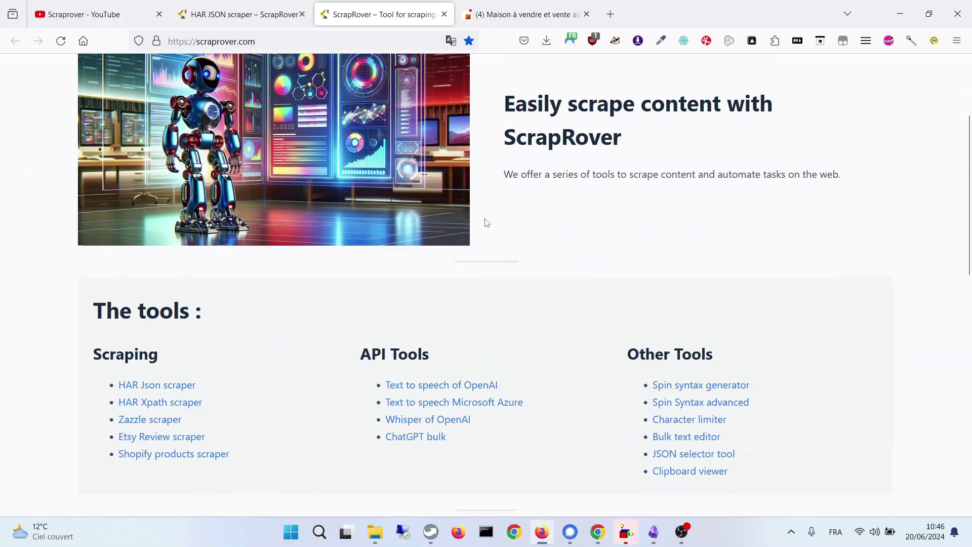
scroll(495, 157, "up", 3)
scroll(375, 179, "down", 2)
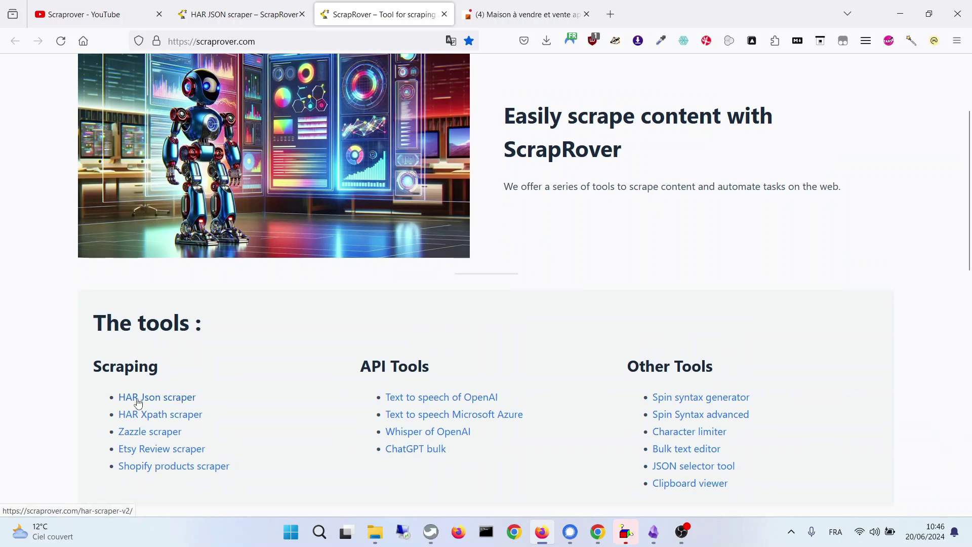
left_click(173, 402)
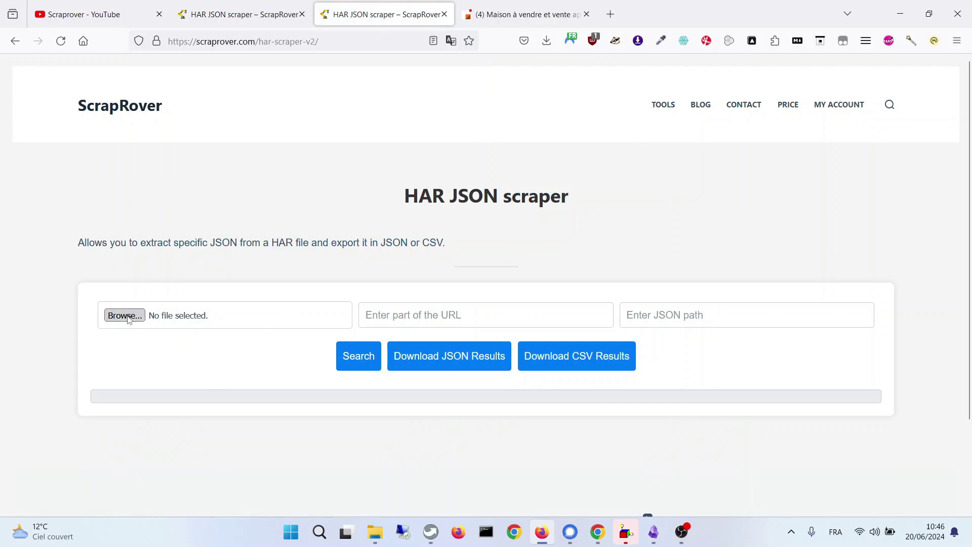
left_click(150, 326)
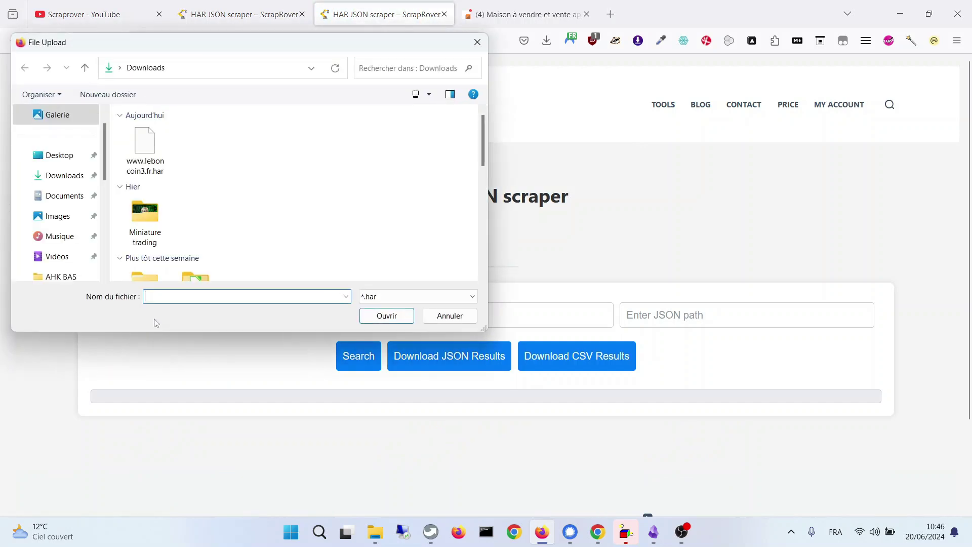
left_click(144, 151)
left_click(406, 321)
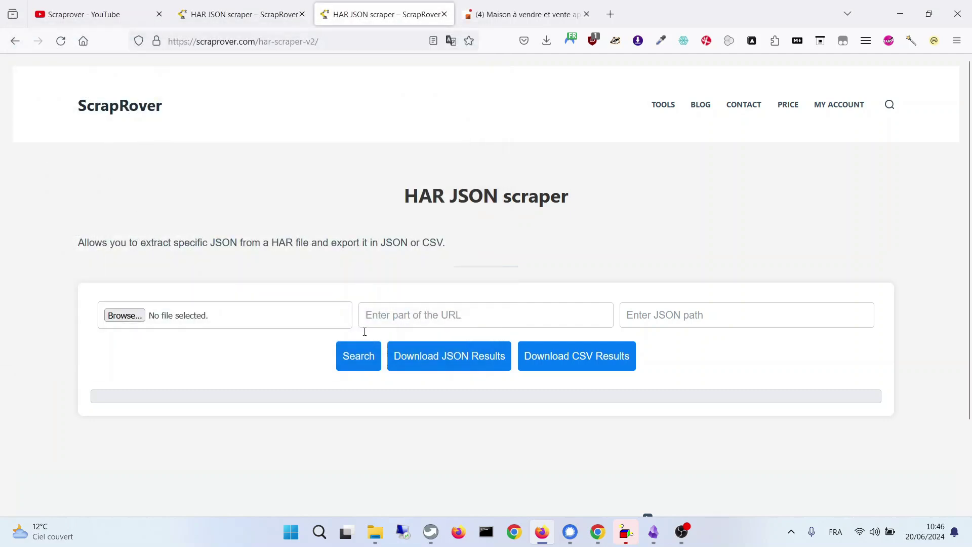
left_click(425, 319)
type("https://api.leboncoin.fr/finder/search")
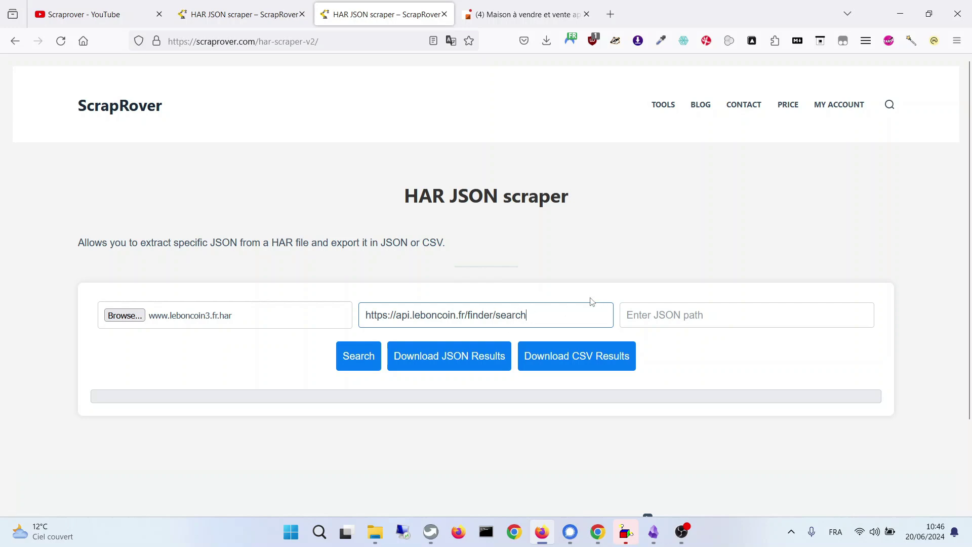
left_click(704, 317)
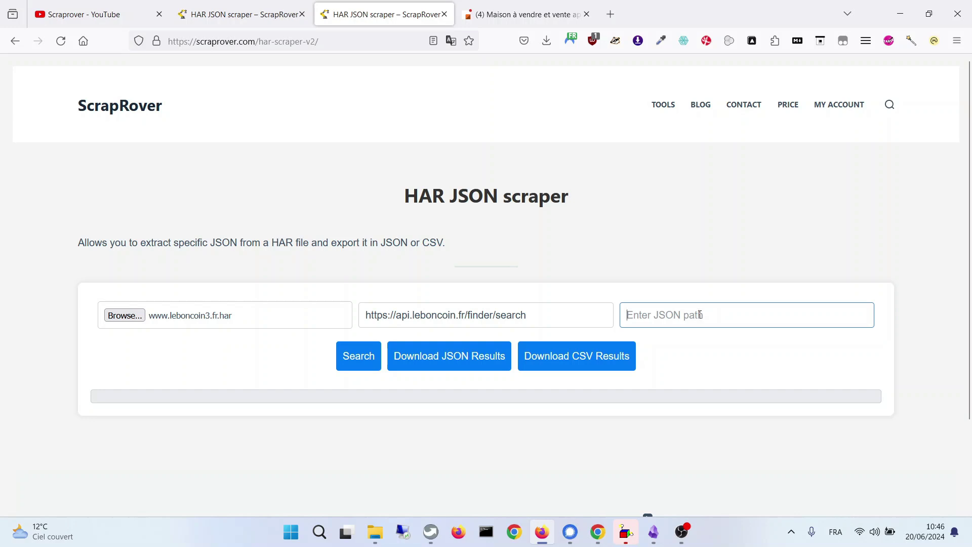
type("ads")
left_click(361, 358)
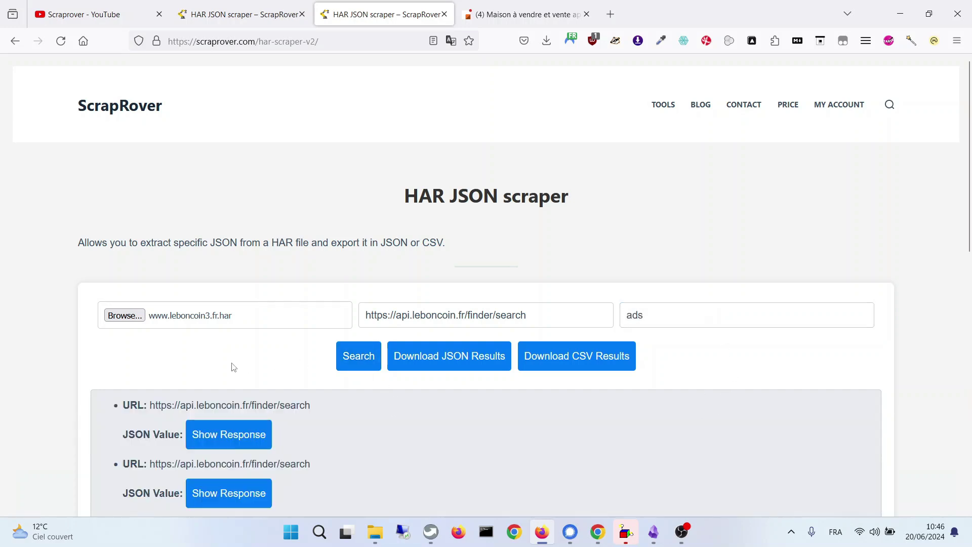
scroll(233, 367, "down", 10)
scroll(249, 382, "up", 10)
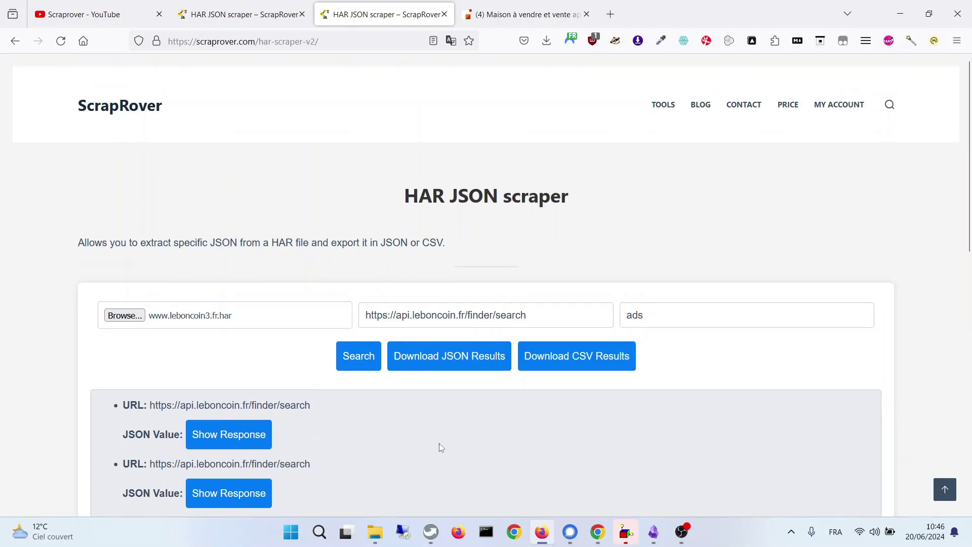
- Download the search results as CSV and open compiled-results(2).csv in LibreOffice Calc with the default import settings
left_click(600, 365)
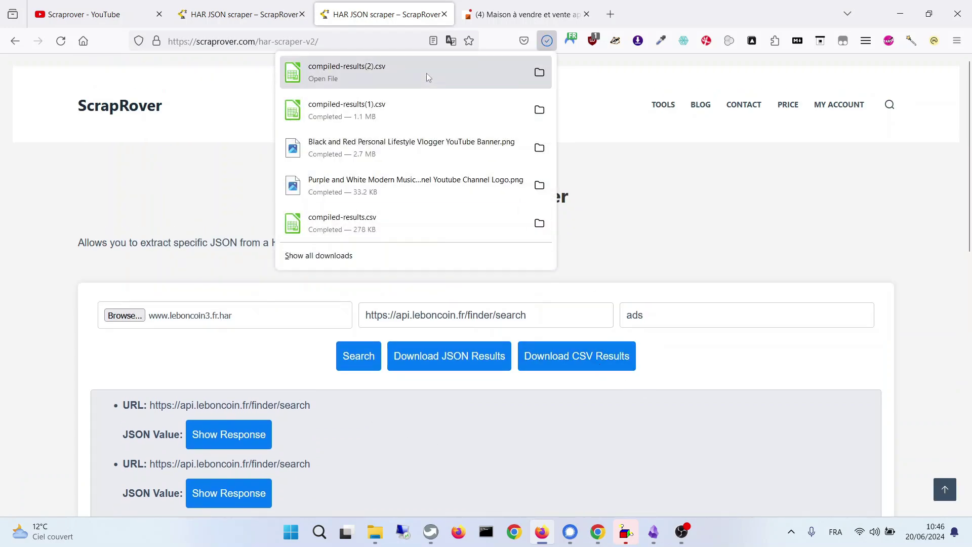
left_click(426, 74)
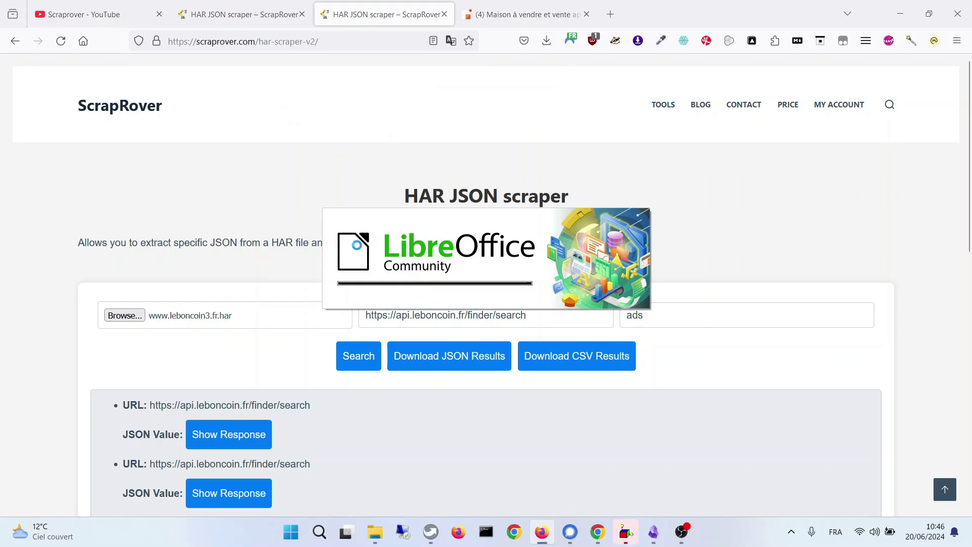
key("Return")
- Examine the listing ID, publication date, category, subject and body columns of the exported ads
scroll(224, 251, "right", 3)
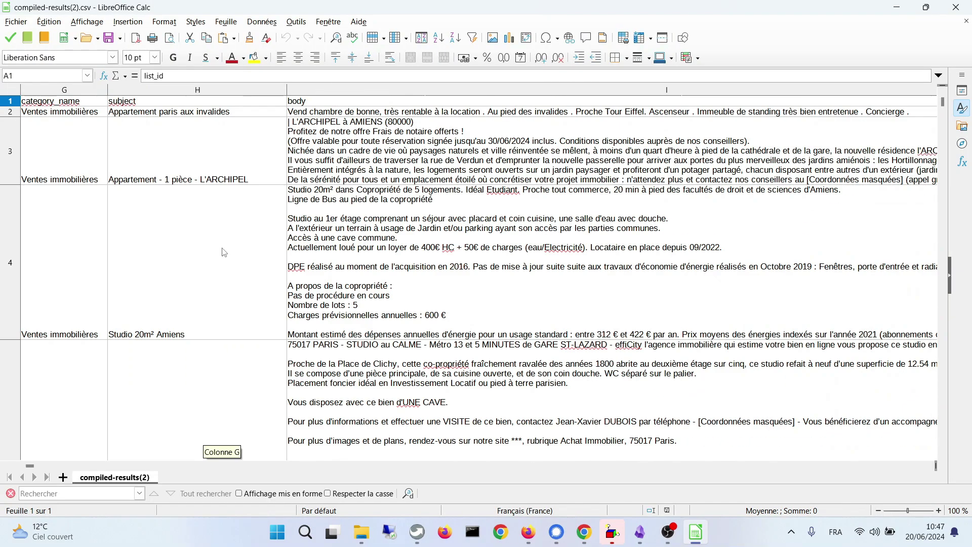
scroll(225, 252, "left", 3)
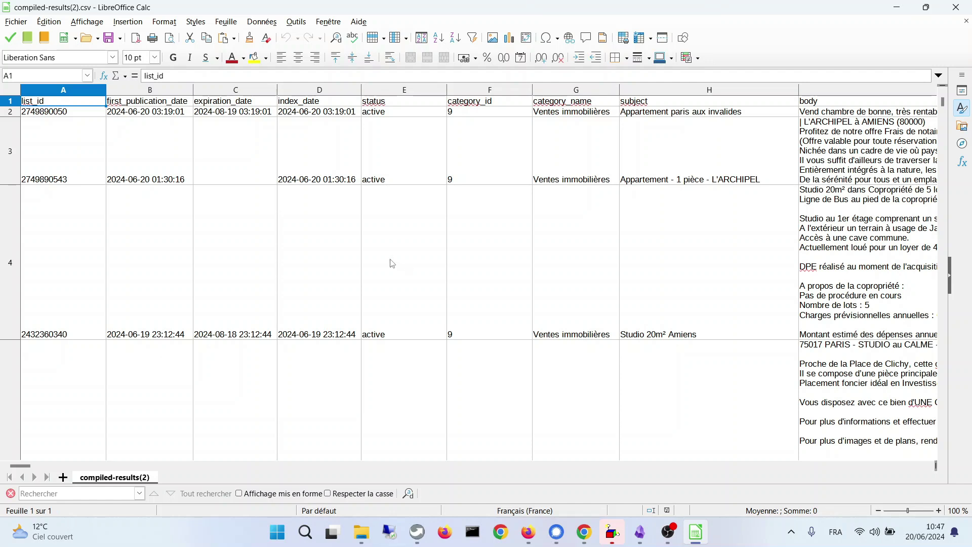
left_click(80, 143)
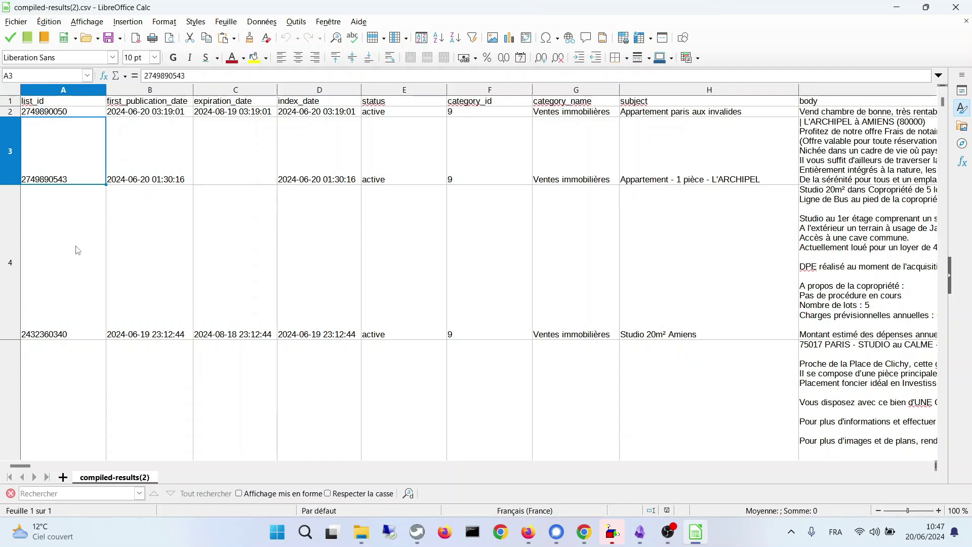
left_click(168, 144)
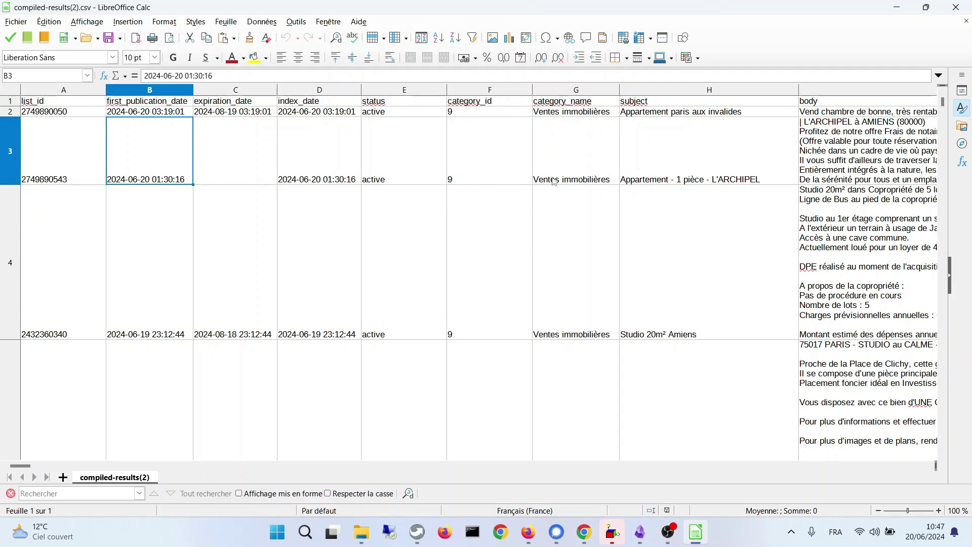
left_click(716, 145)
scroll(716, 145, "right", 6)
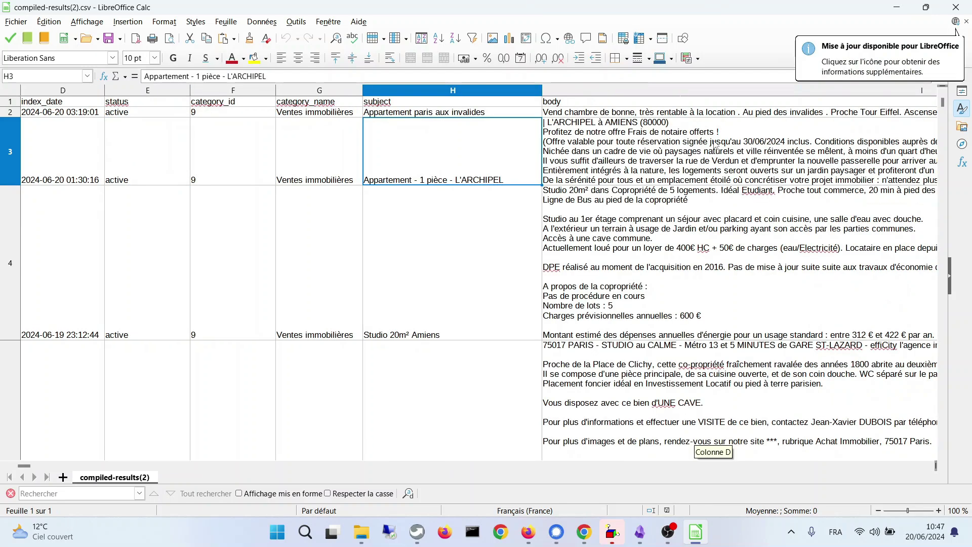
key("Right")
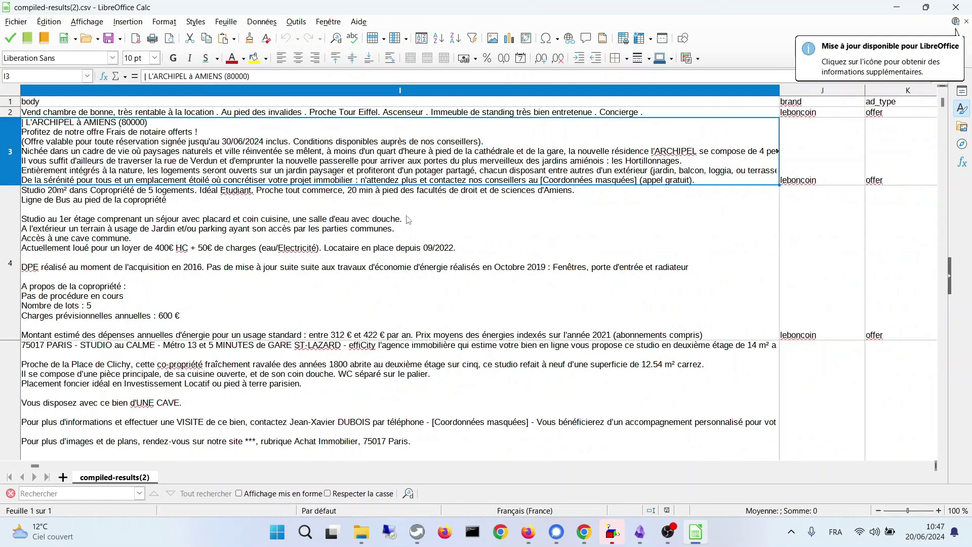
left_click(368, 261)
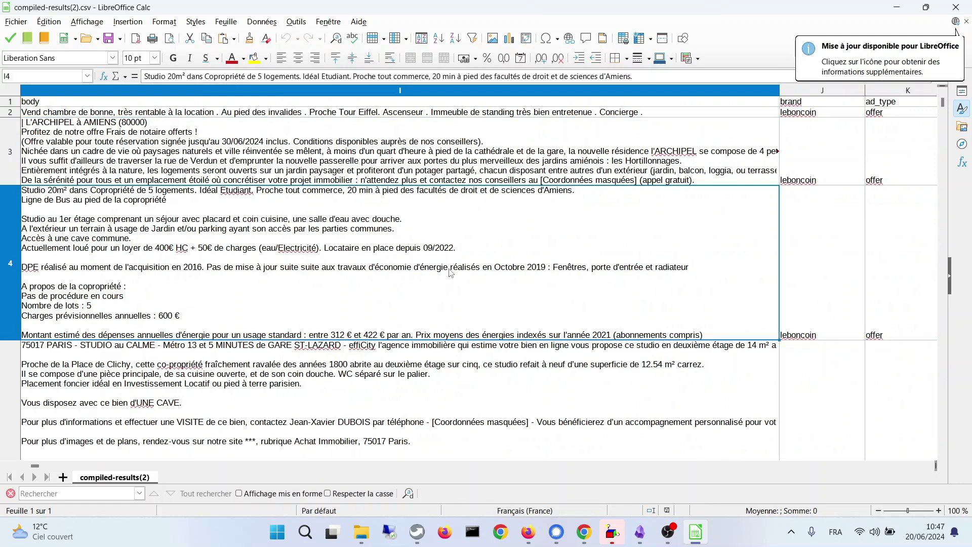
- Examine the price, listing URL and image URL columns, and switch to the leboncoin search results in Chrome
scroll(451, 273, "right", 3)
left_click(272, 147)
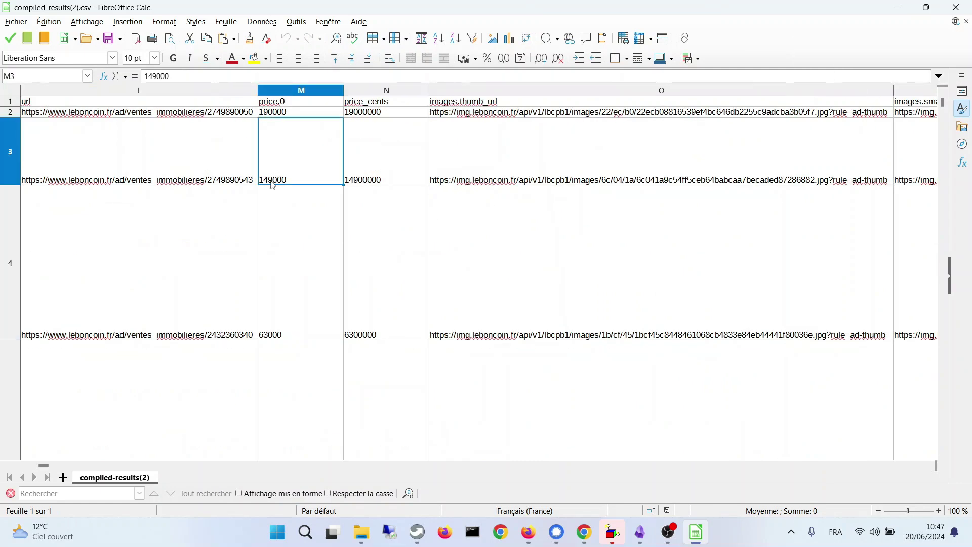
scroll(548, 208, "right", 5)
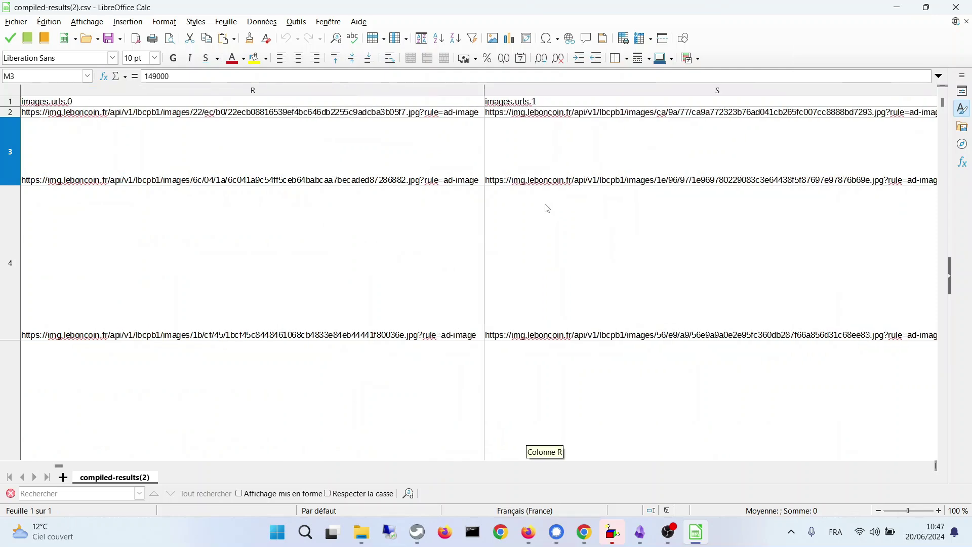
scroll(545, 208, "right", 10)
scroll(545, 209, "left", 15)
left_click(149, 90)
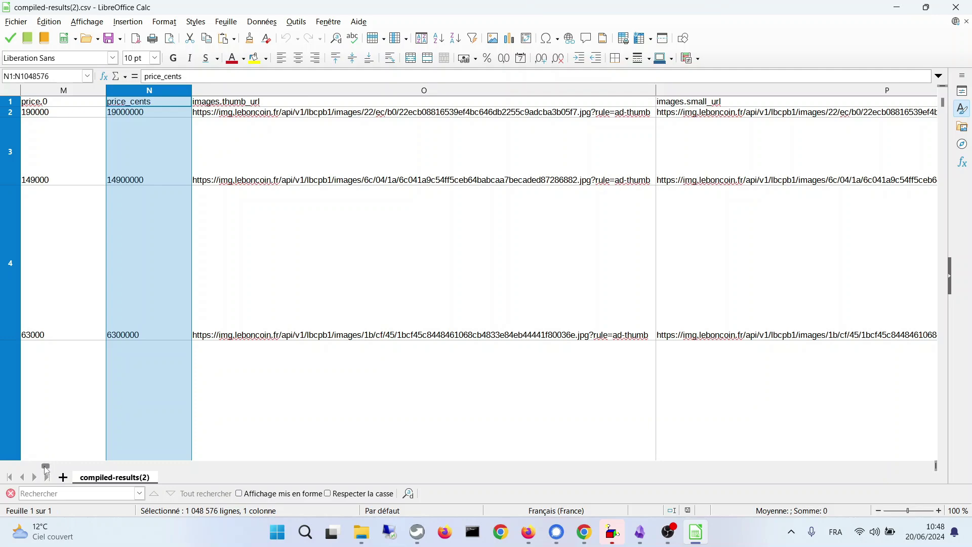
key("alt+Tab")
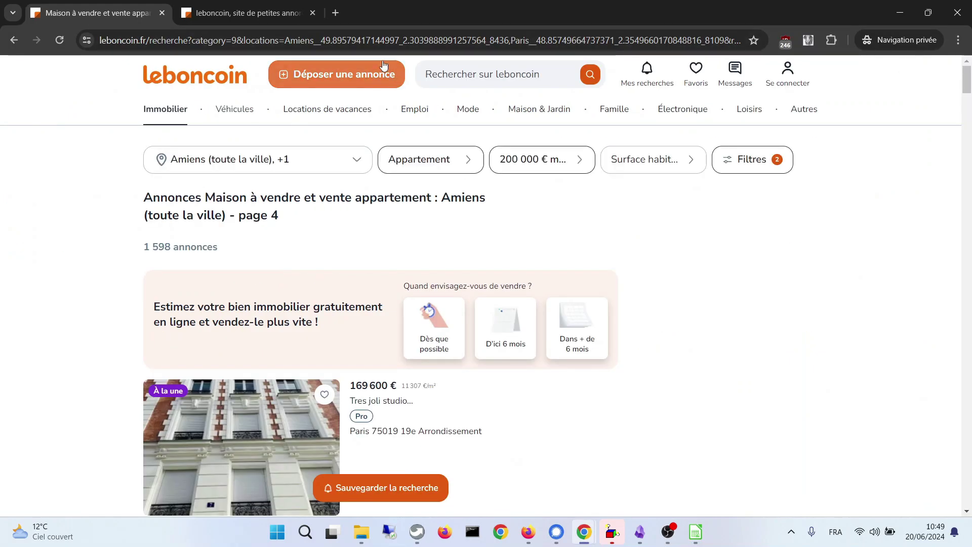